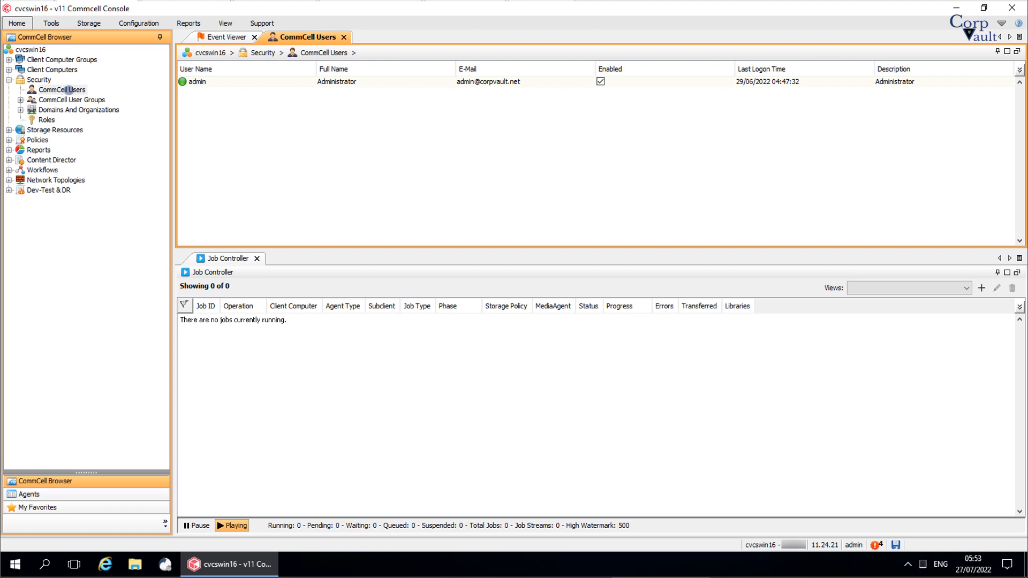
Open a blank New User form from the CommCell Users context menu.
{"action": "left_click", "coordinate": [69, 89]}
{"action": "right_click", "coordinate": [70, 90]}
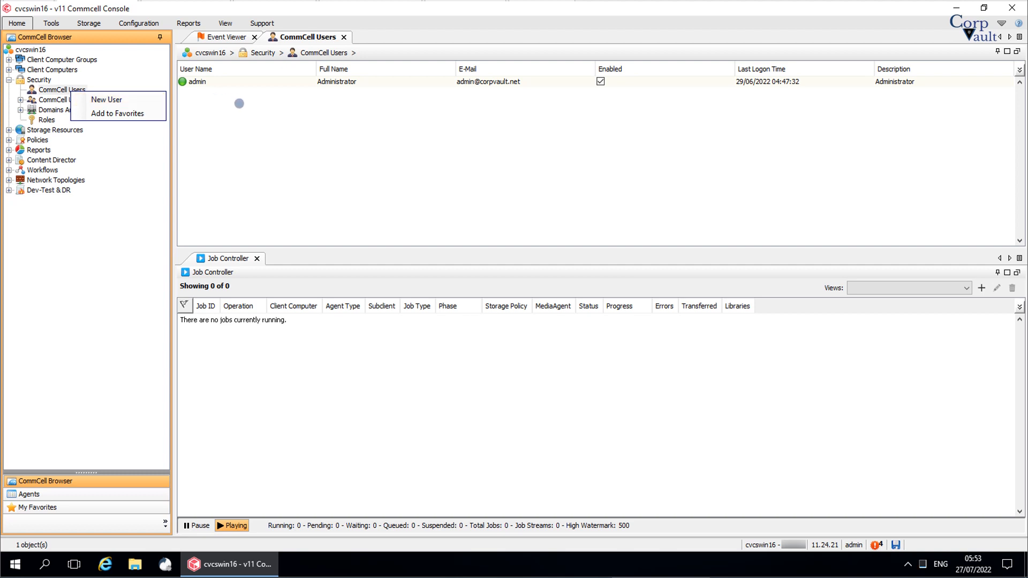
{"action": "right_click", "coordinate": [239, 103]}
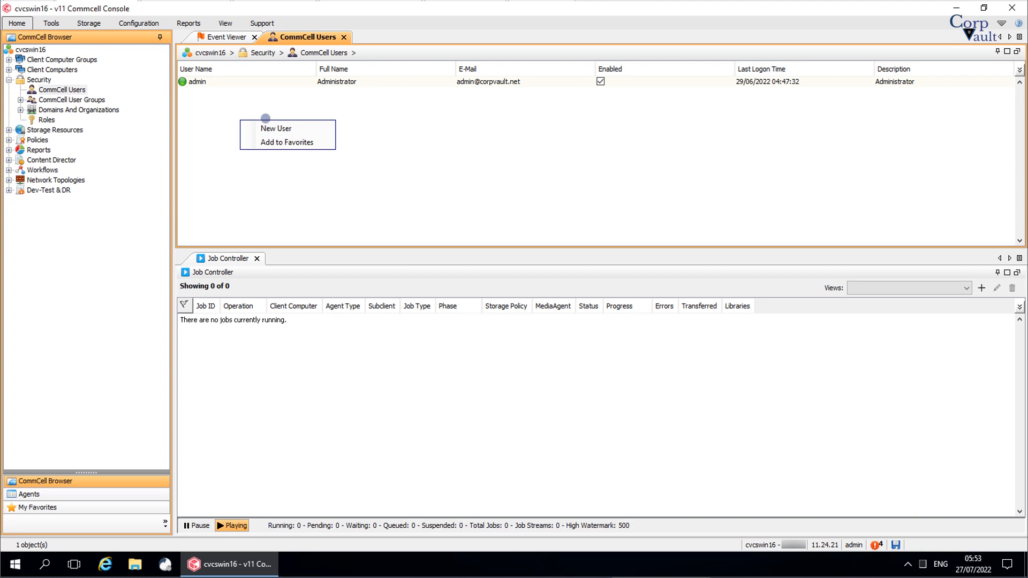
{"action": "left_click", "coordinate": [306, 128]}
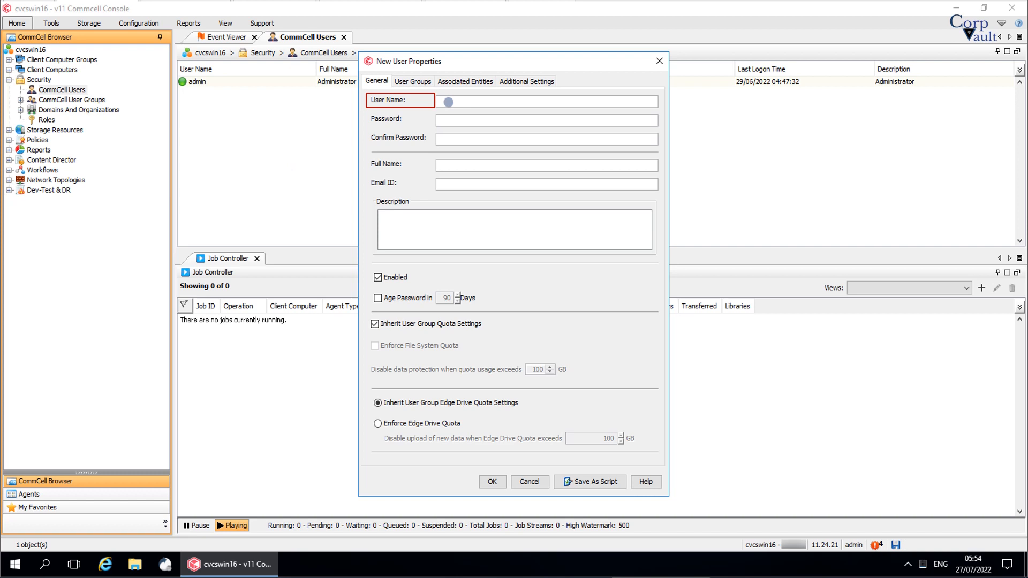
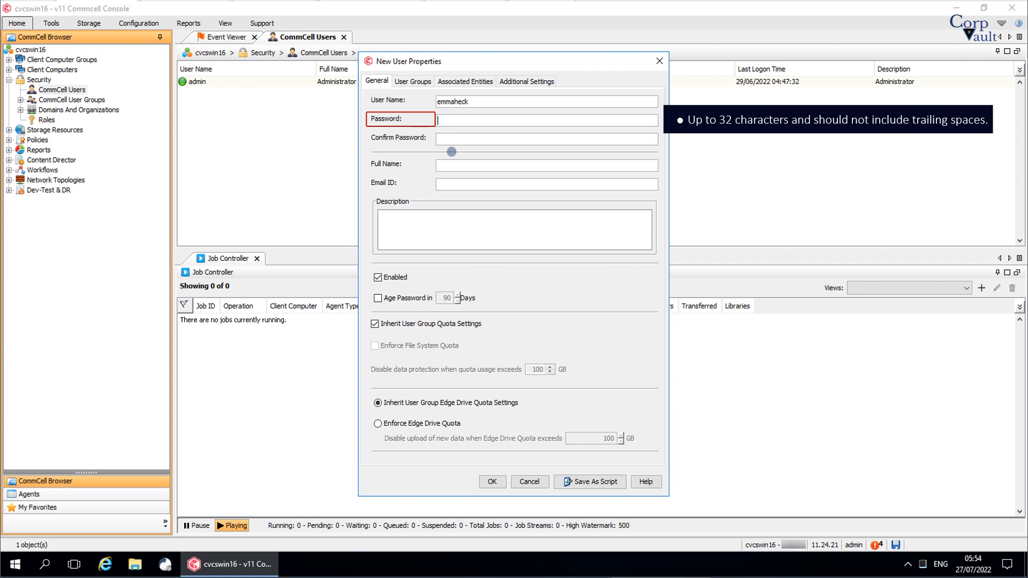
Enter the new user name and set the password with its confirmation.
{"action": "type", "text": "•••••••••••"}
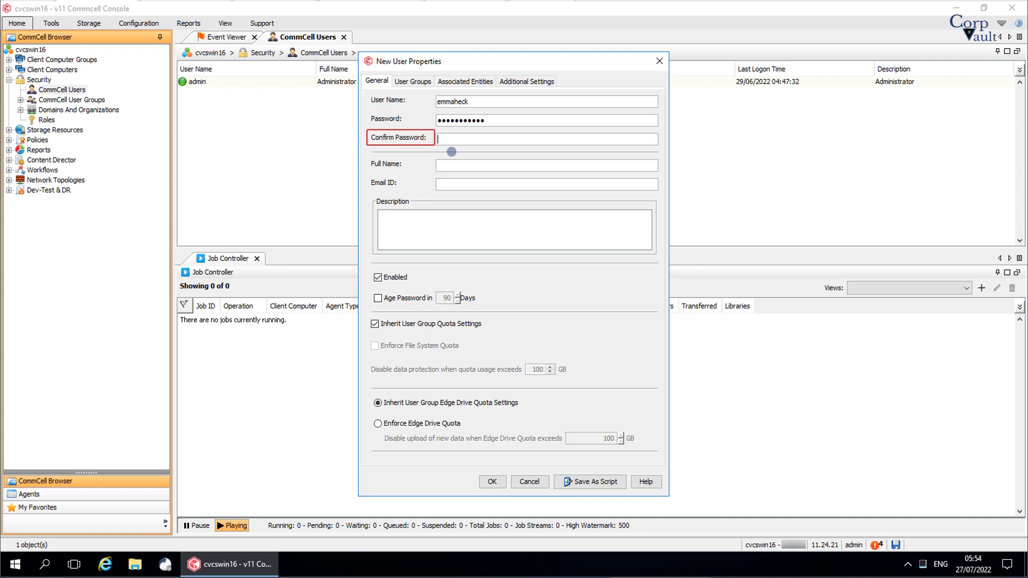
{"action": "type", "text": "•••••••••••"}
Fill in the user's full name and e-mail address.
{"action": "left_click", "coordinate": [448, 165]}
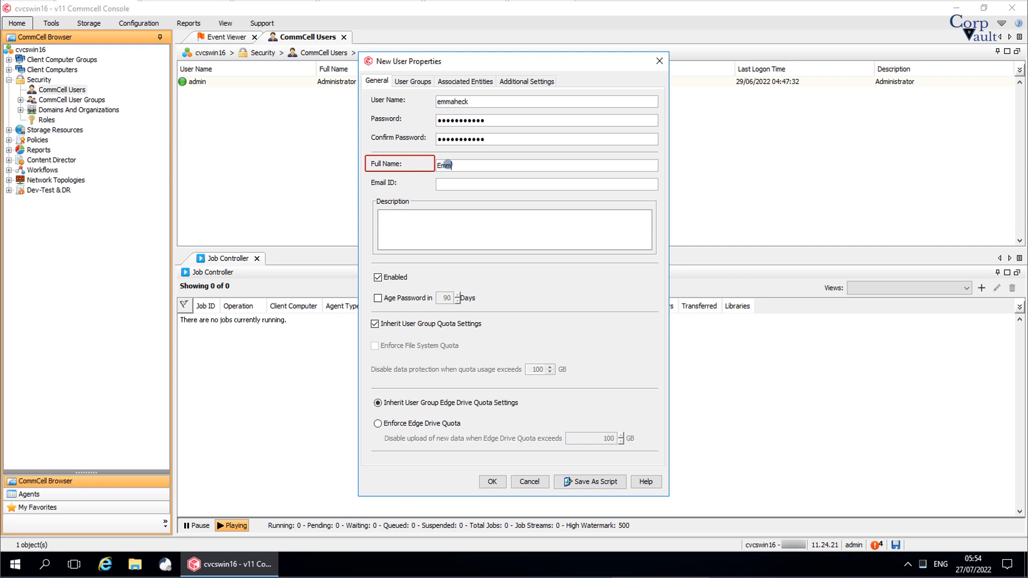
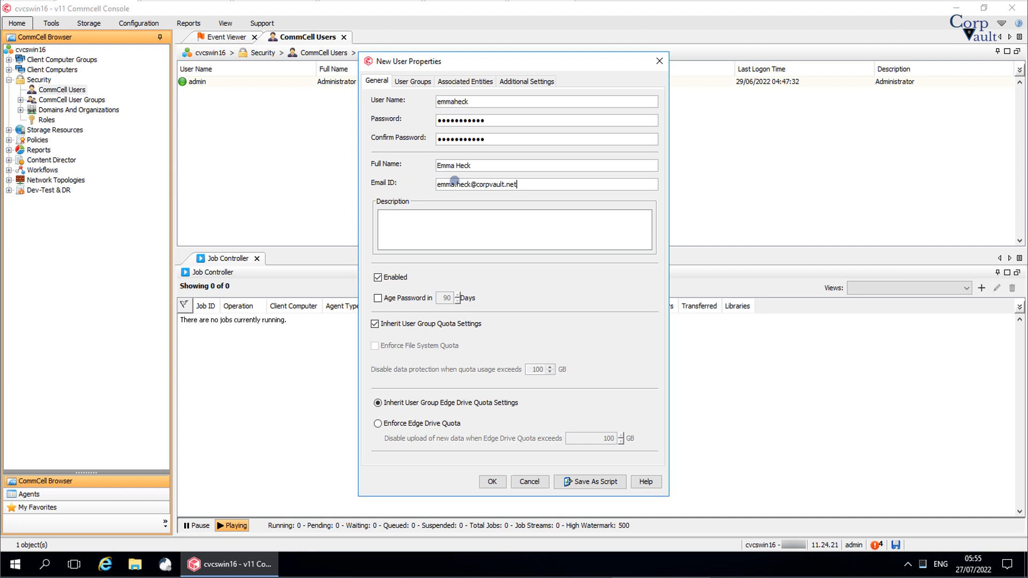
{"action": "left_click", "coordinate": [437, 221]}
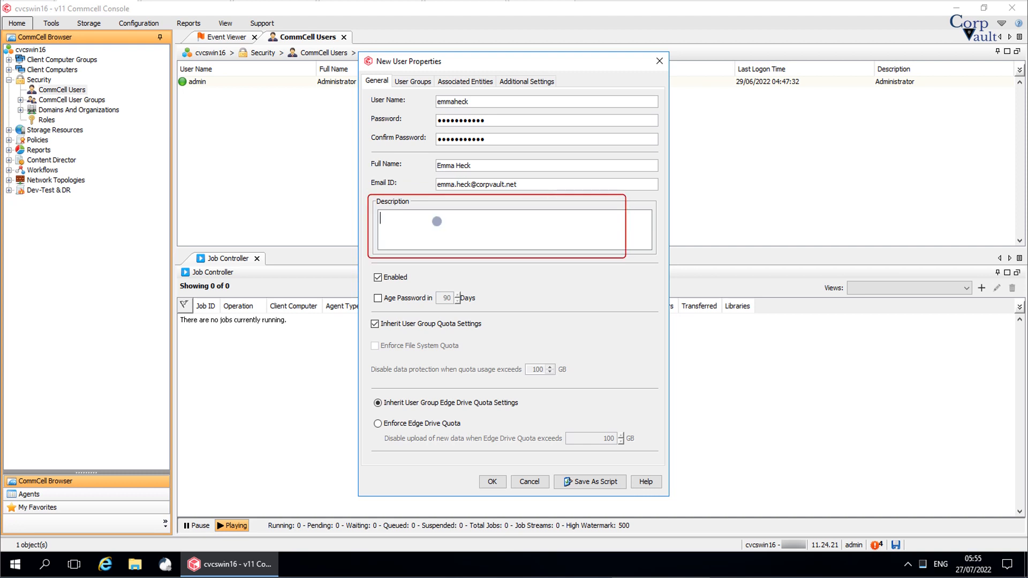
Enter 'Ticket Number: 0000' as the description and clear the Enabled checkbox.
{"action": "type", "text": "Ticket Number: 0000"}
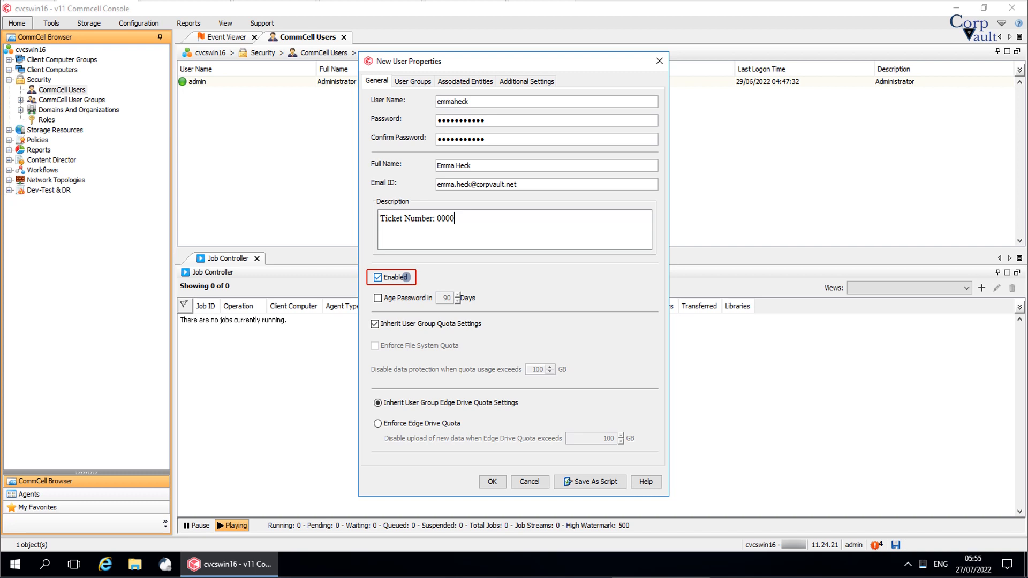
{"action": "left_click", "coordinate": [405, 277]}
Re-enable the account and turn on password aging at 90 days.
{"action": "left_click", "coordinate": [405, 277]}
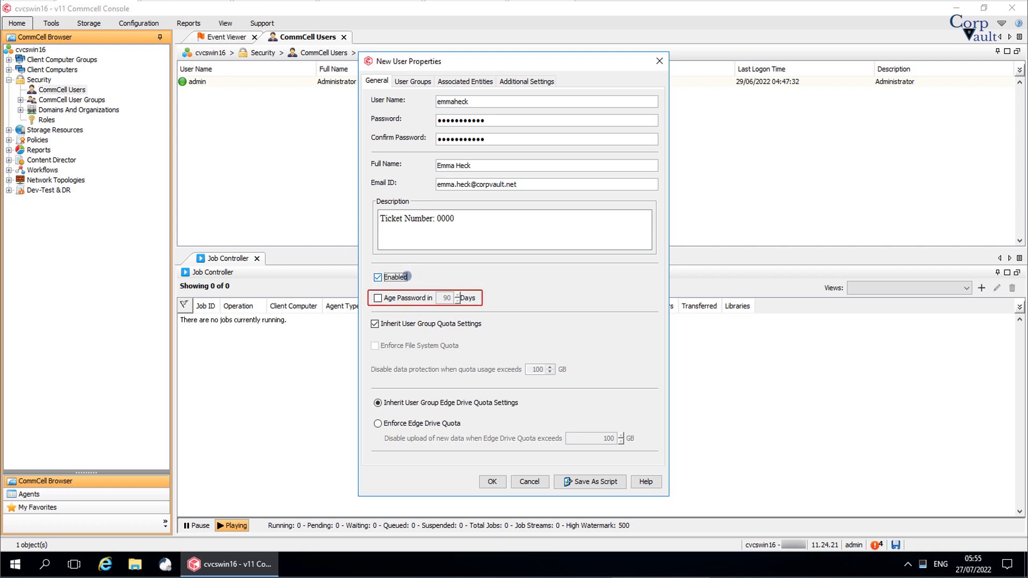
{"action": "left_click", "coordinate": [409, 298]}
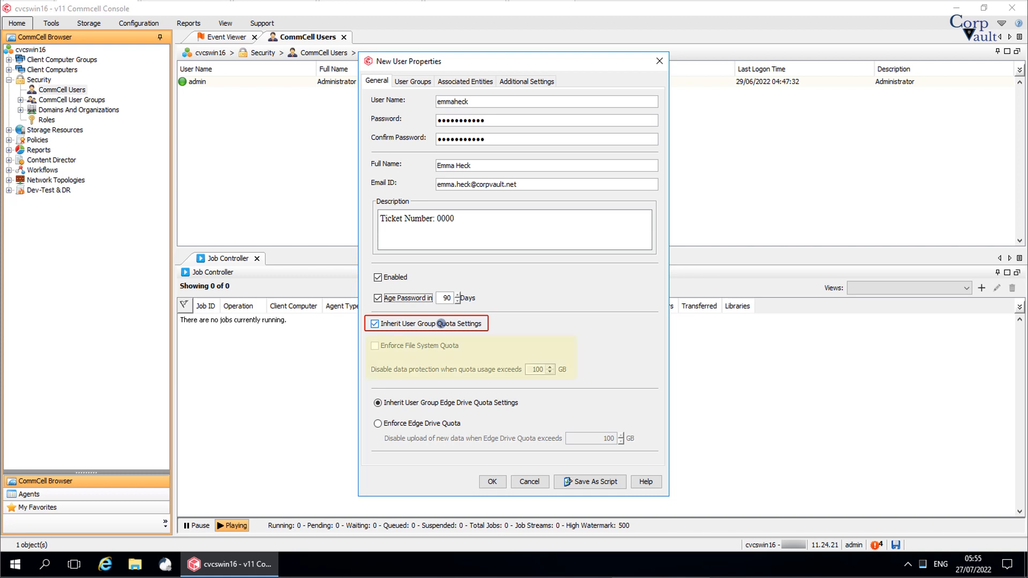
Stop inheriting group quota and enforce a 50 GB file system quota limit.
{"action": "left_click", "coordinate": [441, 323]}
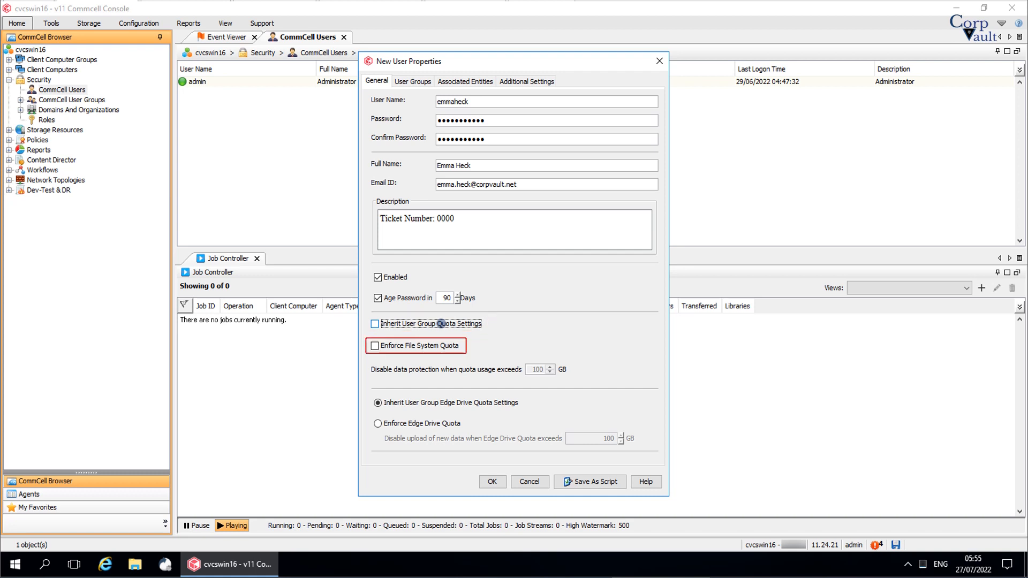
{"action": "left_click", "coordinate": [436, 346]}
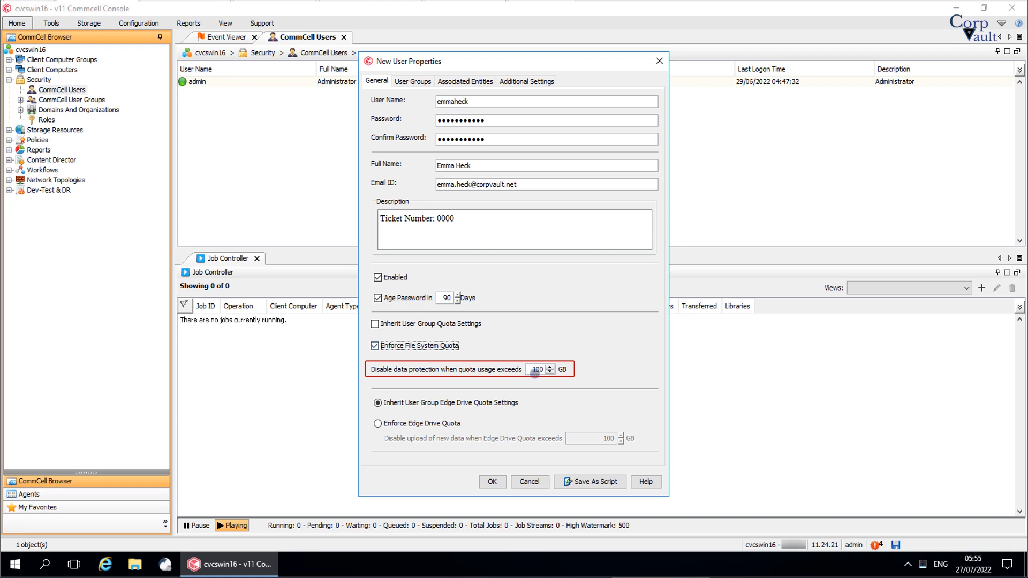
{"action": "double_click", "coordinate": [536, 371]}
{"action": "type", "text": "50"}
Restore inherited group quota, set the Edge Drive quota to 50 GB, and inherit group Edge Drive settings.
{"action": "left_click", "coordinate": [464, 323]}
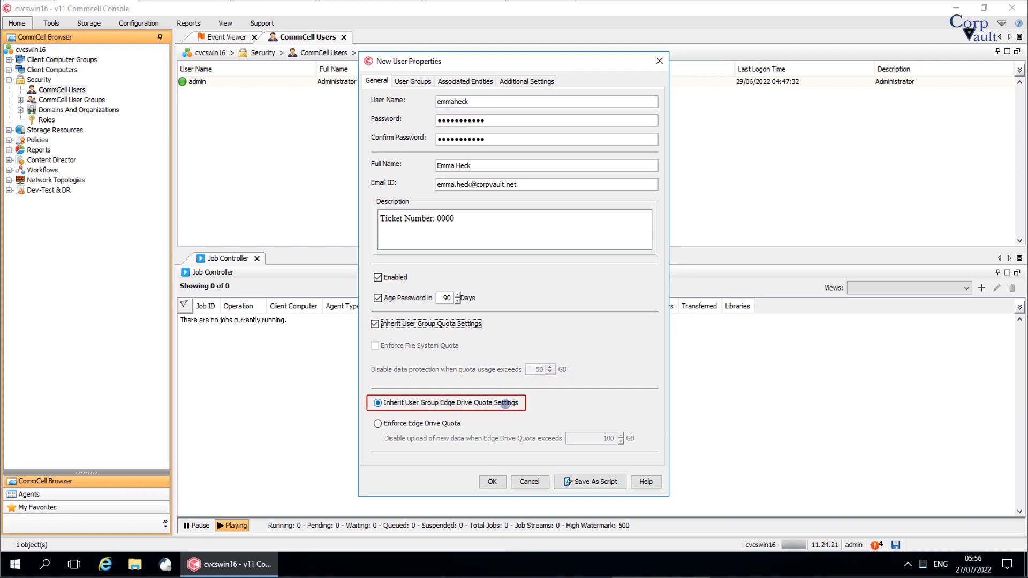
{"action": "left_click", "coordinate": [506, 403]}
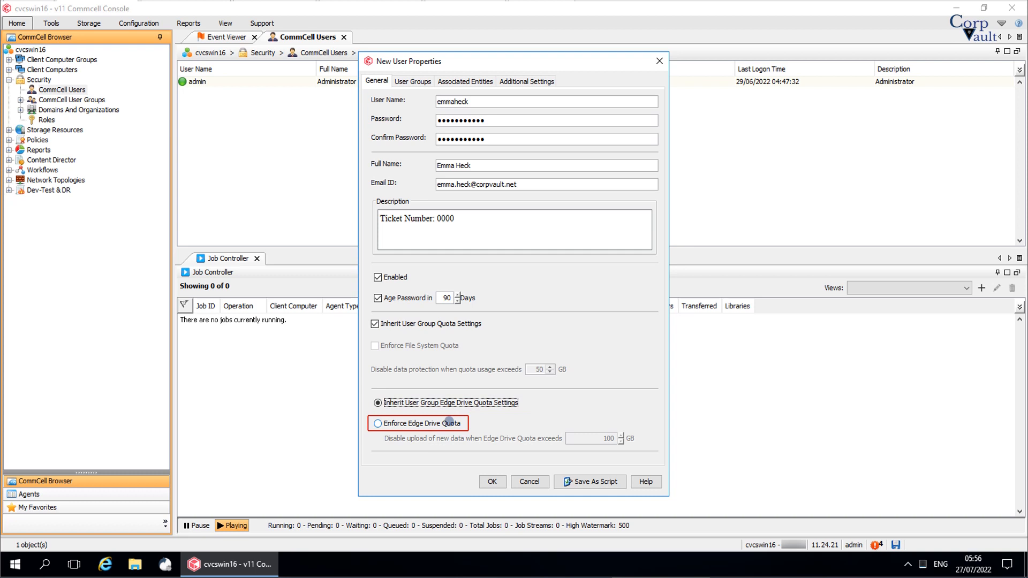
{"action": "left_click", "coordinate": [449, 423]}
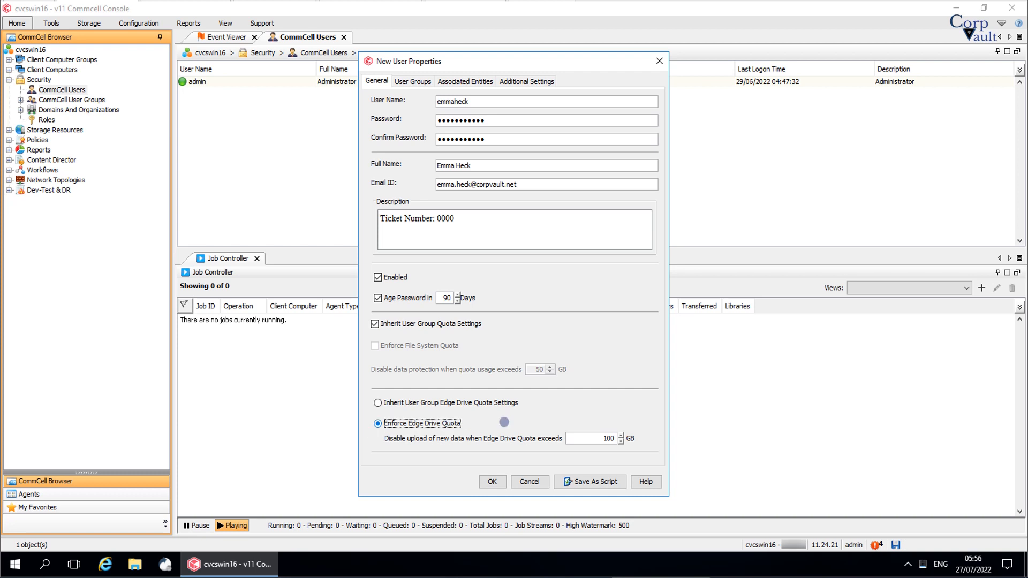
{"action": "double_click", "coordinate": [608, 439]}
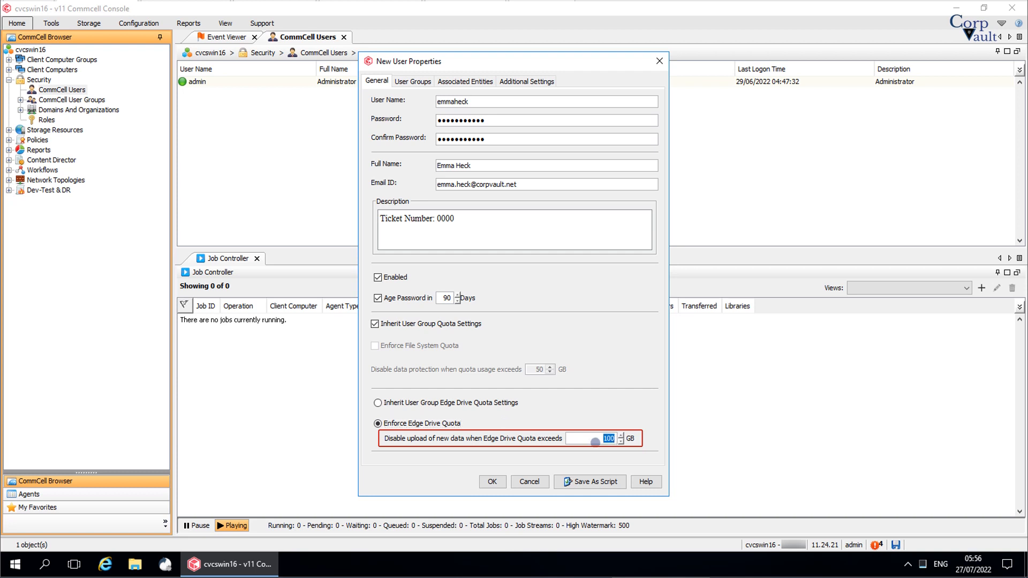
{"action": "type", "text": "50"}
{"action": "left_click", "coordinate": [505, 403]}
{"action": "left_click", "coordinate": [416, 81]}
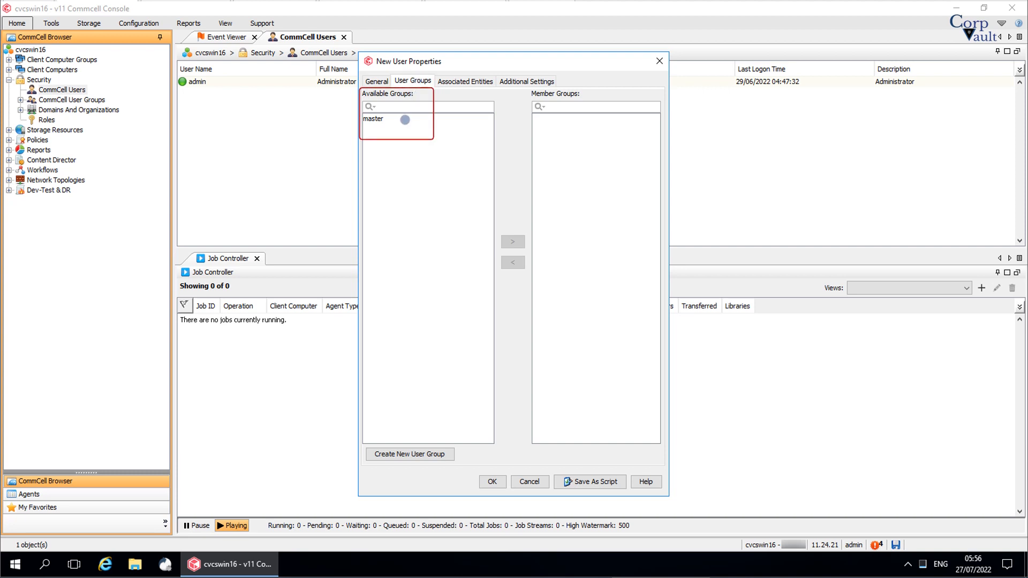
Select the master group under Available Groups and view the empty Associated Entities list.
{"action": "left_click", "coordinate": [405, 118]}
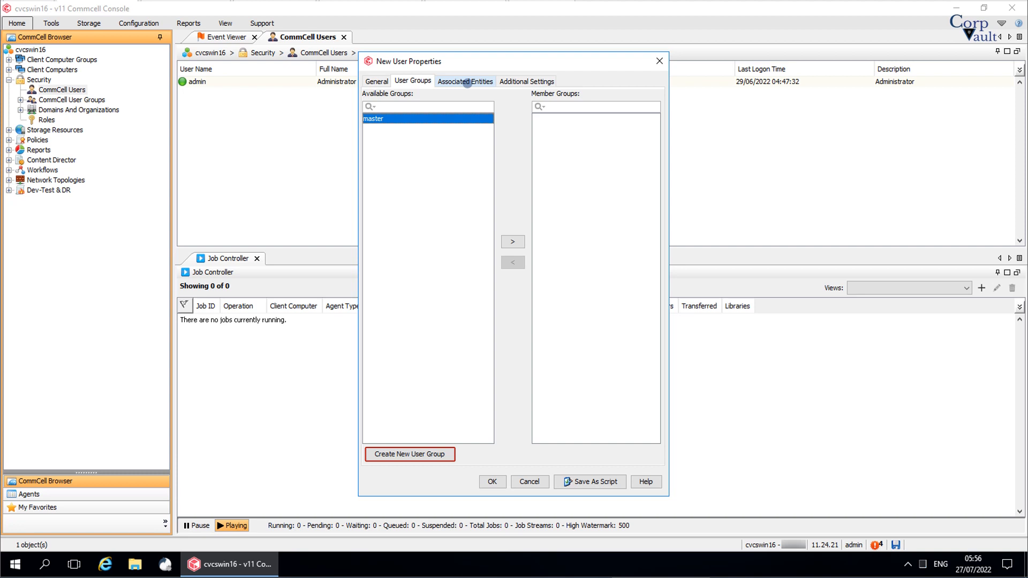
{"action": "left_click", "coordinate": [467, 82]}
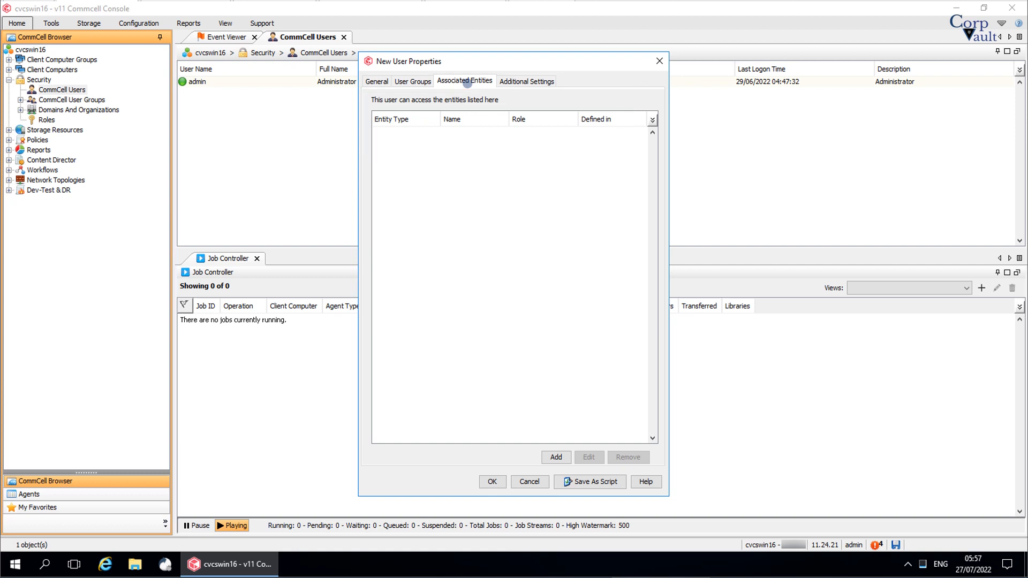
{"action": "left_click", "coordinate": [561, 459]}
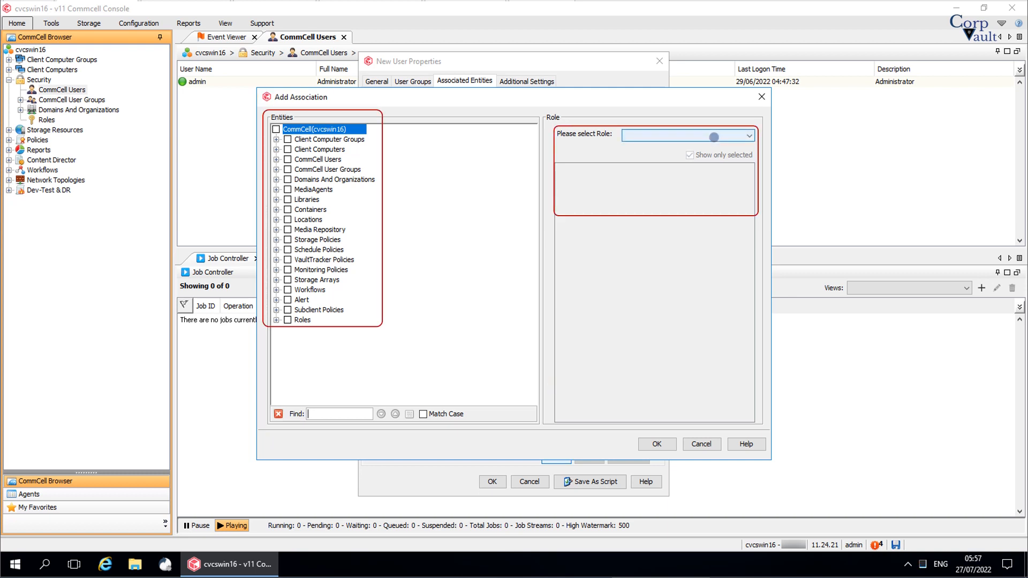
{"action": "left_click", "coordinate": [714, 137]}
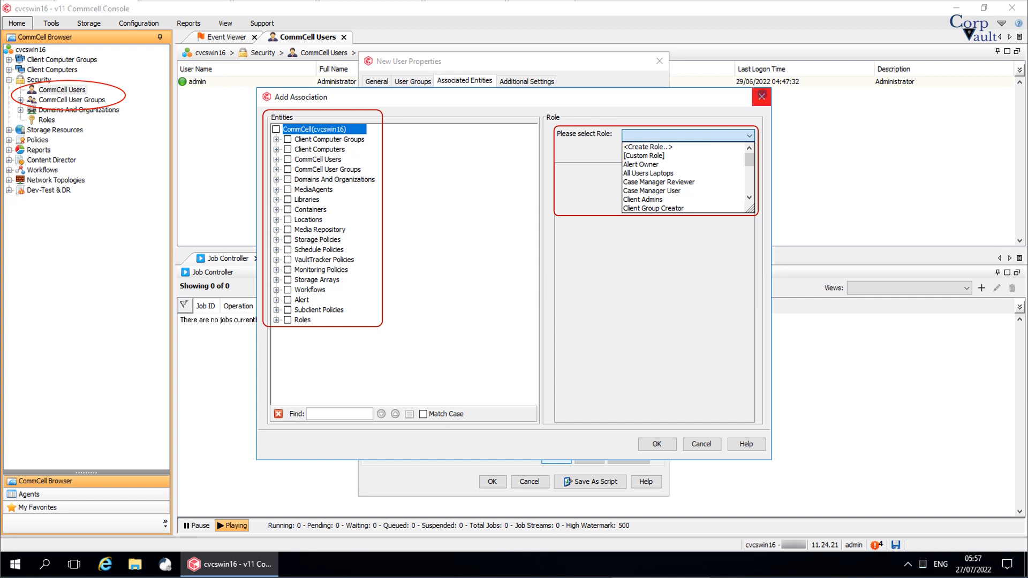
{"action": "left_click", "coordinate": [762, 97]}
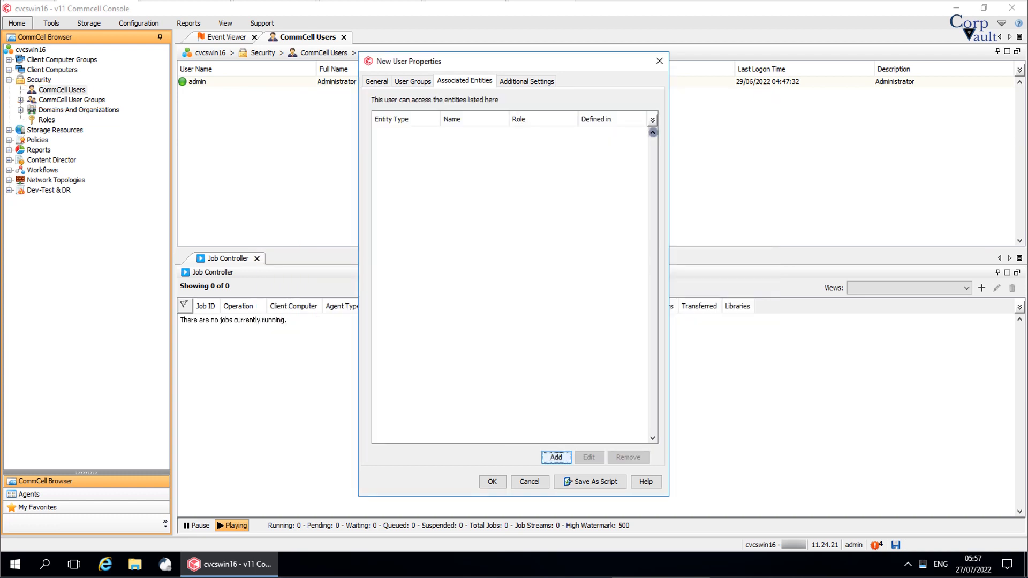
{"action": "left_click", "coordinate": [520, 82]}
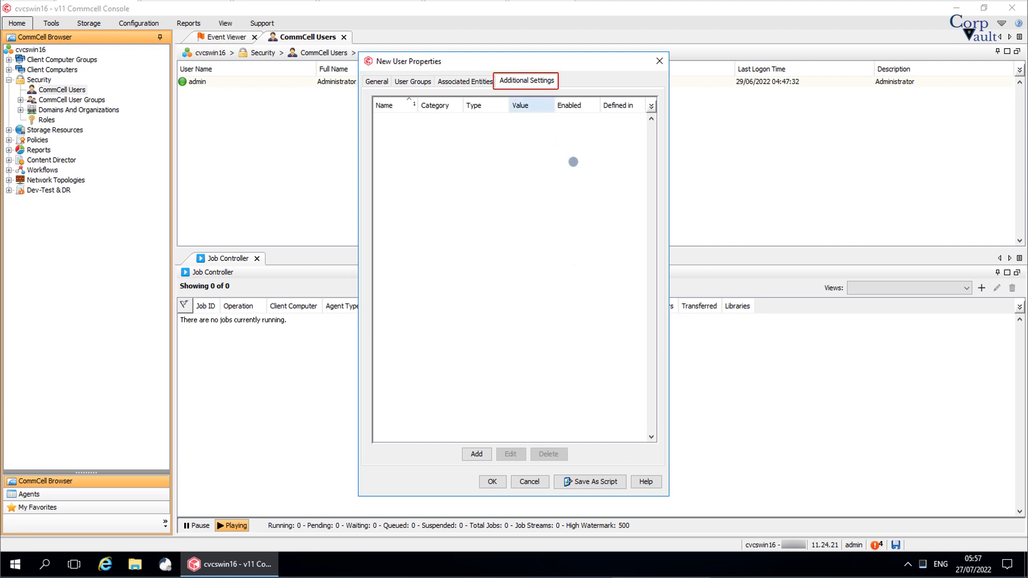
Start and cancel an Additional Setting, then try saving the user, which fails password complexity.
{"action": "left_click", "coordinate": [478, 454]}
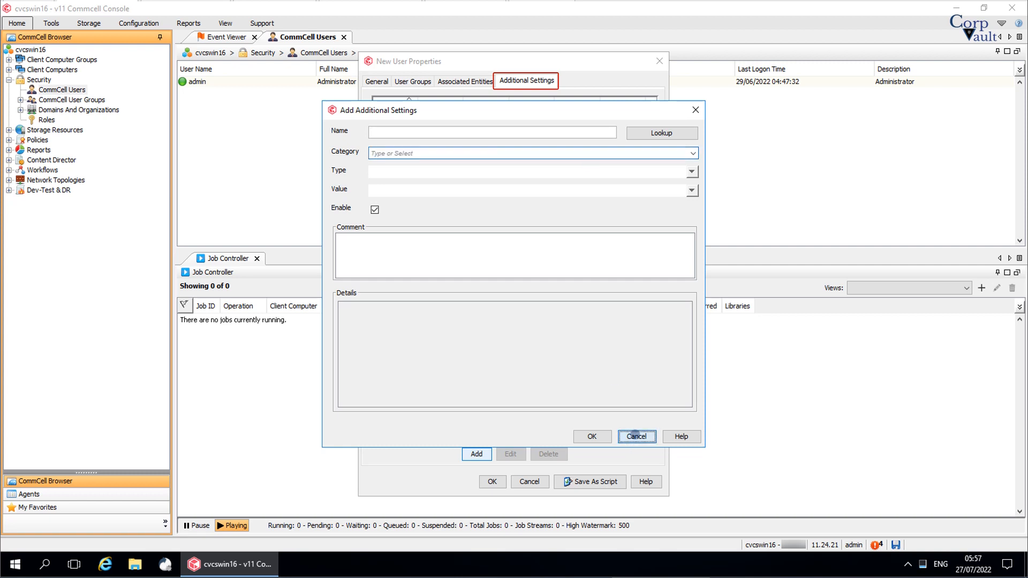
{"action": "left_click", "coordinate": [636, 436]}
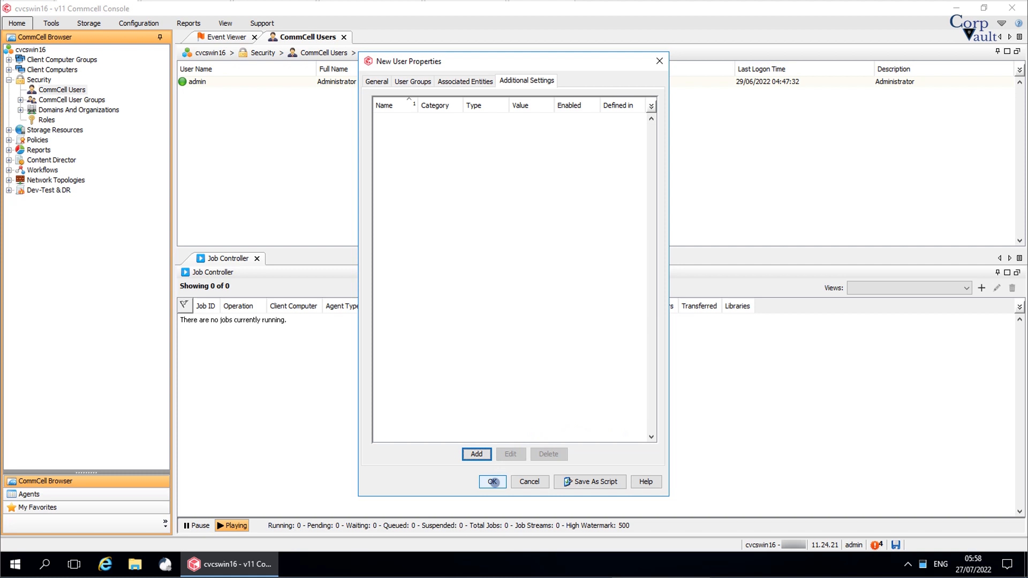
{"action": "left_click", "coordinate": [492, 482]}
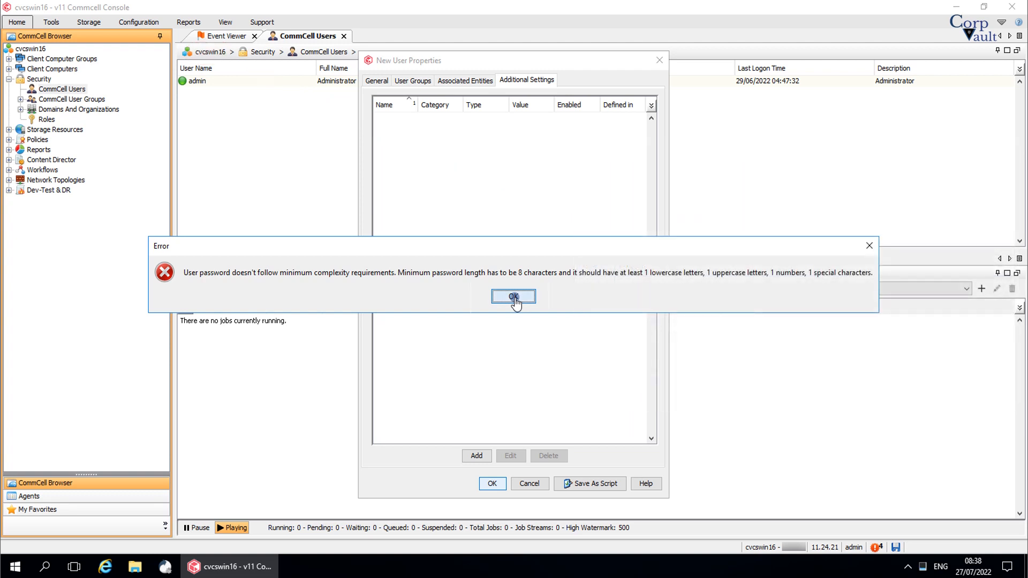
Dismiss the error, re-enter a compliant password and confirmation, save, and select the new user.
{"action": "left_click", "coordinate": [514, 298]}
{"action": "left_click", "coordinate": [377, 80]}
{"action": "left_click_drag", "start_coordinate": [483, 120], "coordinate": [436, 126]}
{"action": "type", "text": "•••••••••••"}
{"action": "key", "text": "Tab"}
{"action": "key", "text": "BackSpace"}
{"action": "key", "text": "BackSpace"}
{"action": "key", "text": "BackSpace"}
{"action": "key", "text": "BackSpace"}
{"action": "key", "text": "BackSpace"}
{"action": "key", "text": "BackSpace"}
{"action": "key", "text": "BackSpace"}
{"action": "key", "text": "BackSpace"}
{"action": "key", "text": "BackSpace"}
{"action": "key", "text": "BackSpace"}
{"action": "key", "text": "BackSpace"}
{"action": "type", "text": "•••••••••••"}
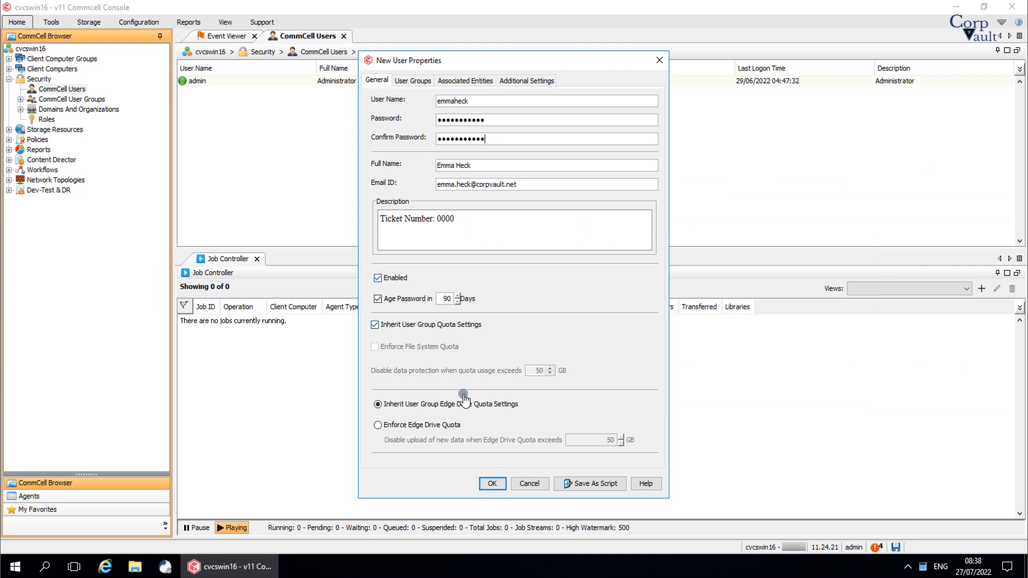
{"action": "left_click", "coordinate": [490, 483]}
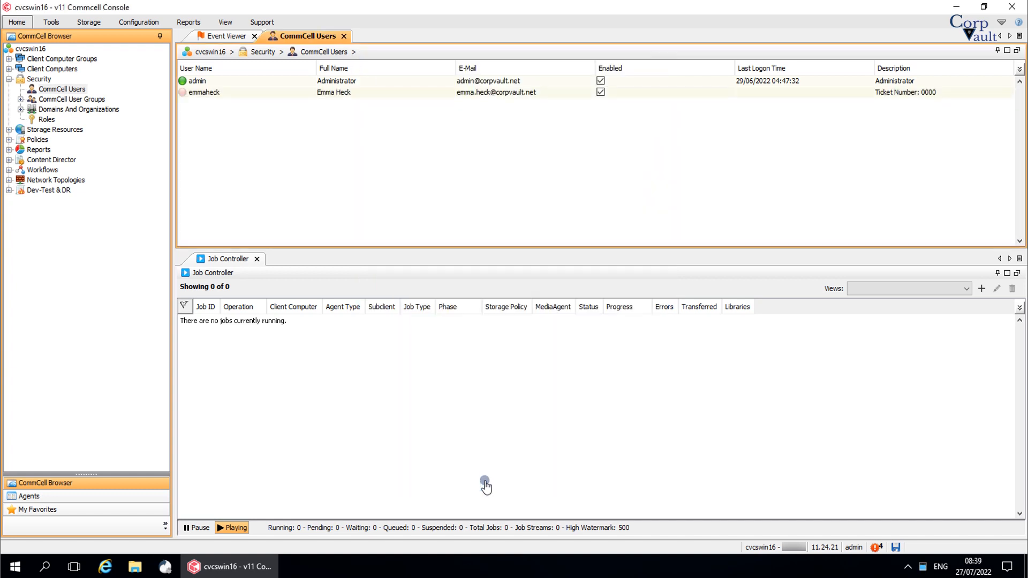
{"action": "left_click", "coordinate": [403, 95]}
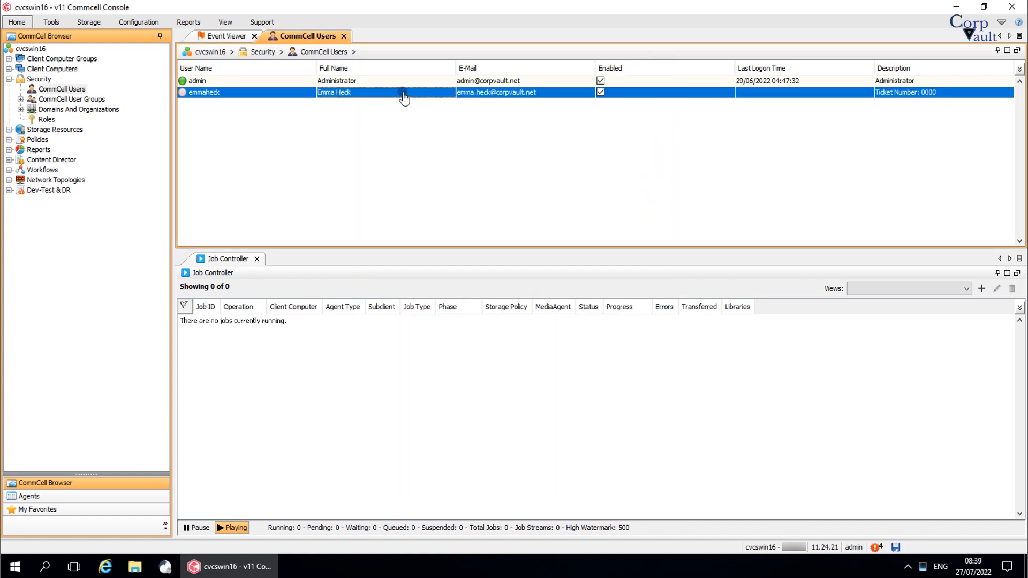